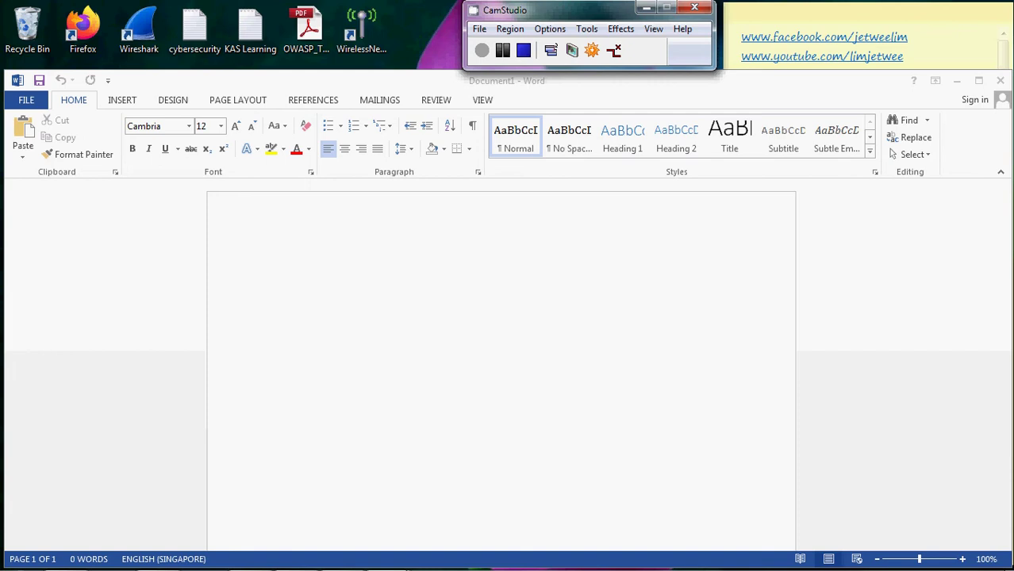
- Focus the blank Document1 and display the Review tab's reviewing tools
left_click(407, 89)
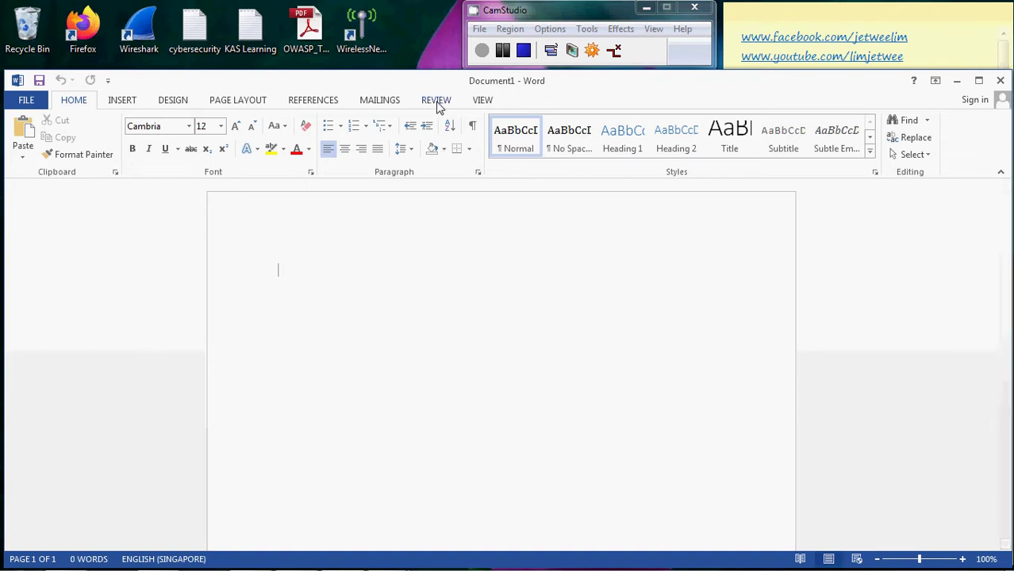
left_click(435, 100)
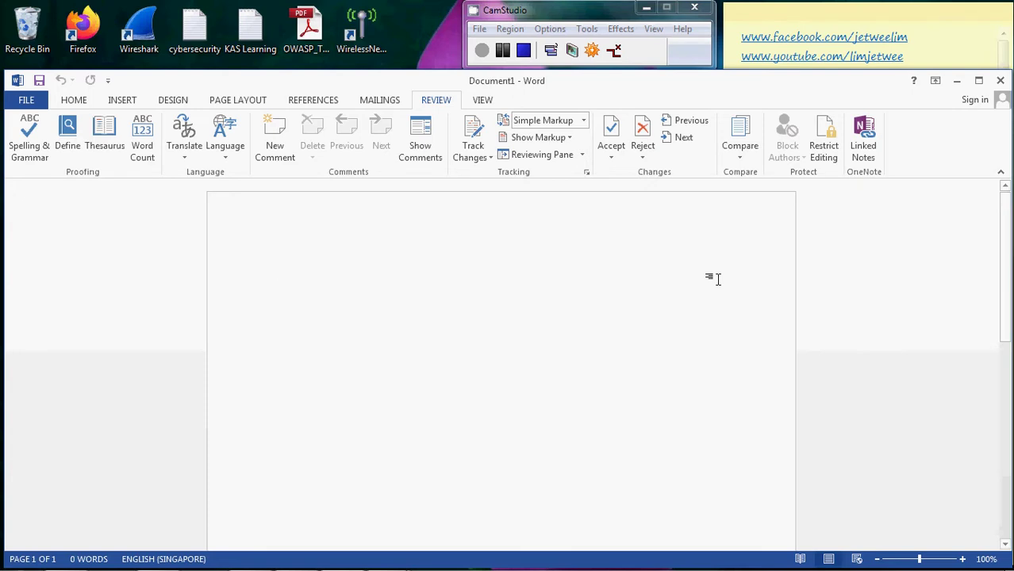
- Open the Compare Documents dialog from the Review tab's Compare menu
left_click(746, 165)
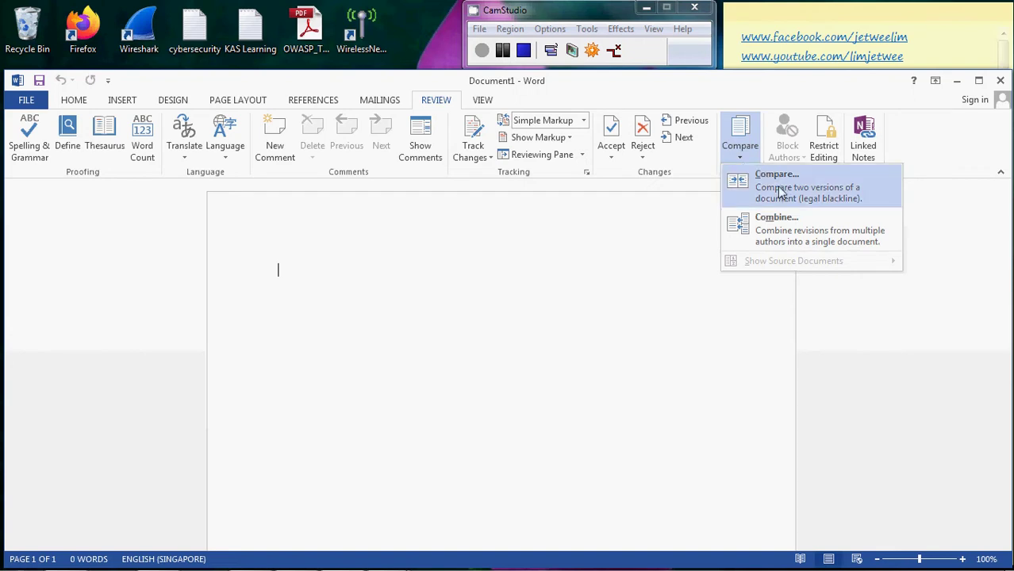
left_click(883, 189)
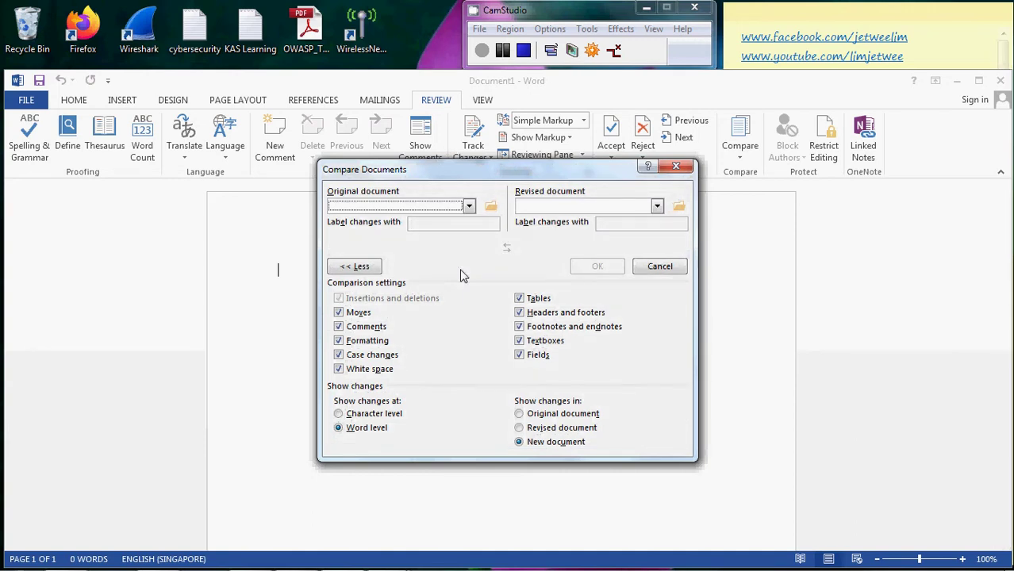
- Browse drive C: to the Chapter 1-5 Final for TII folder and set Topic 5.docx as the original document
left_click(492, 207)
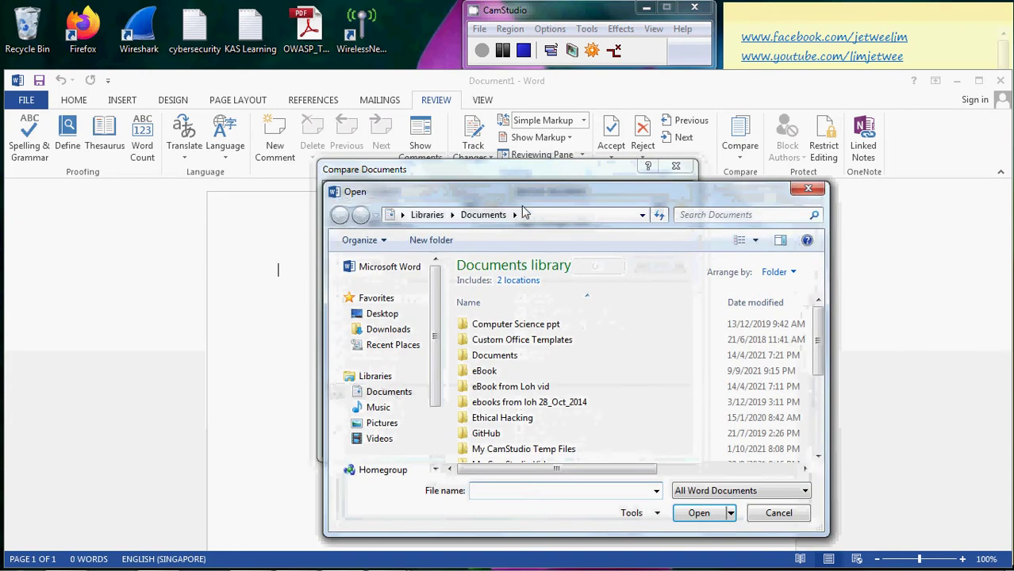
scroll(436, 323, "down", 3)
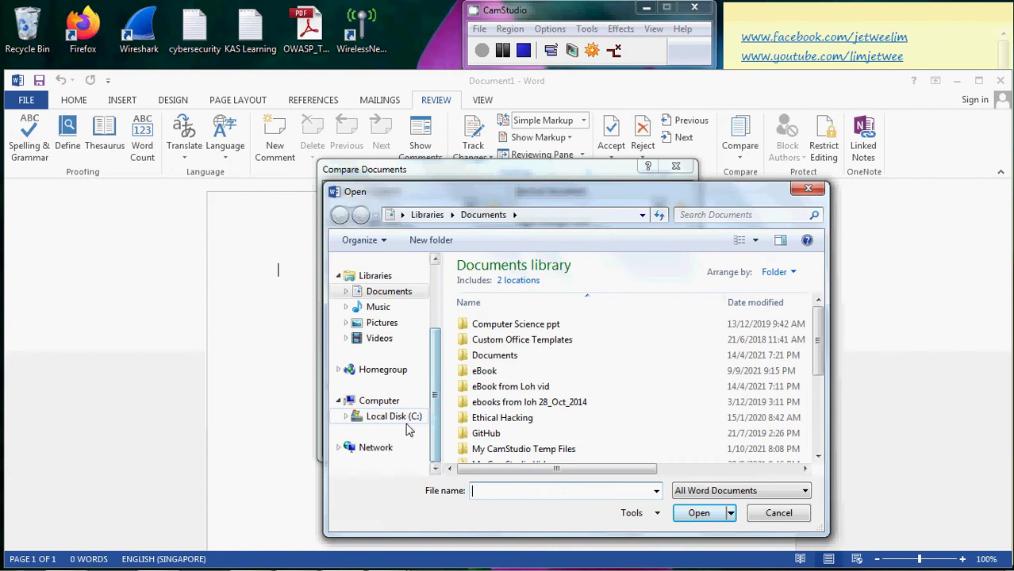
left_click(389, 417)
left_click(516, 316)
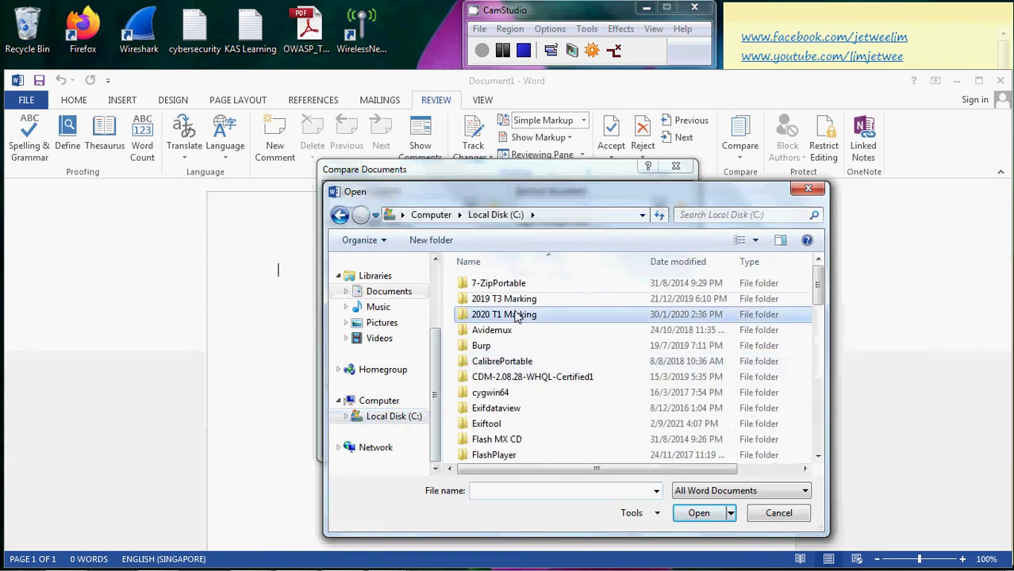
key("l")
double_click(516, 310)
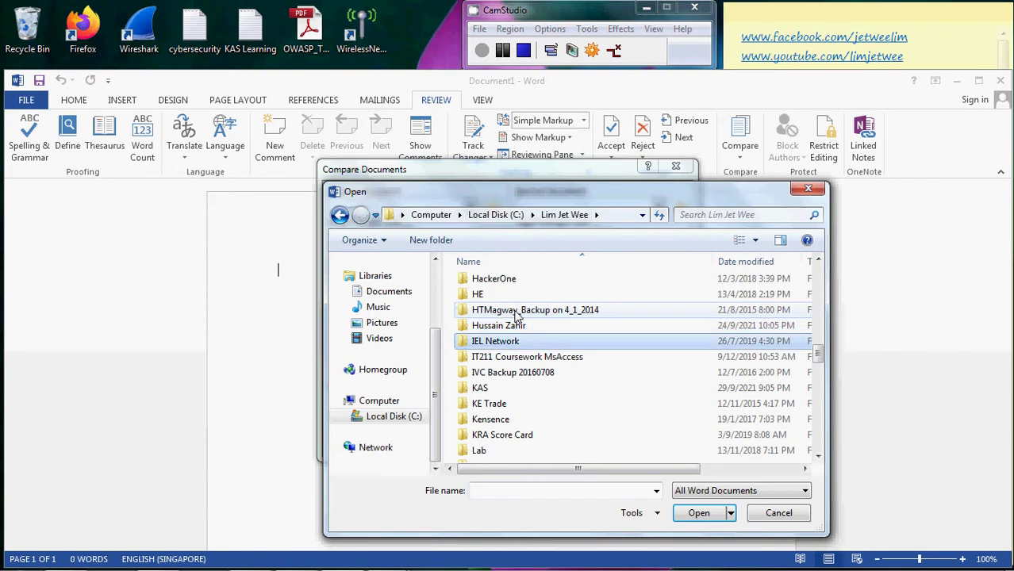
double_click(508, 326)
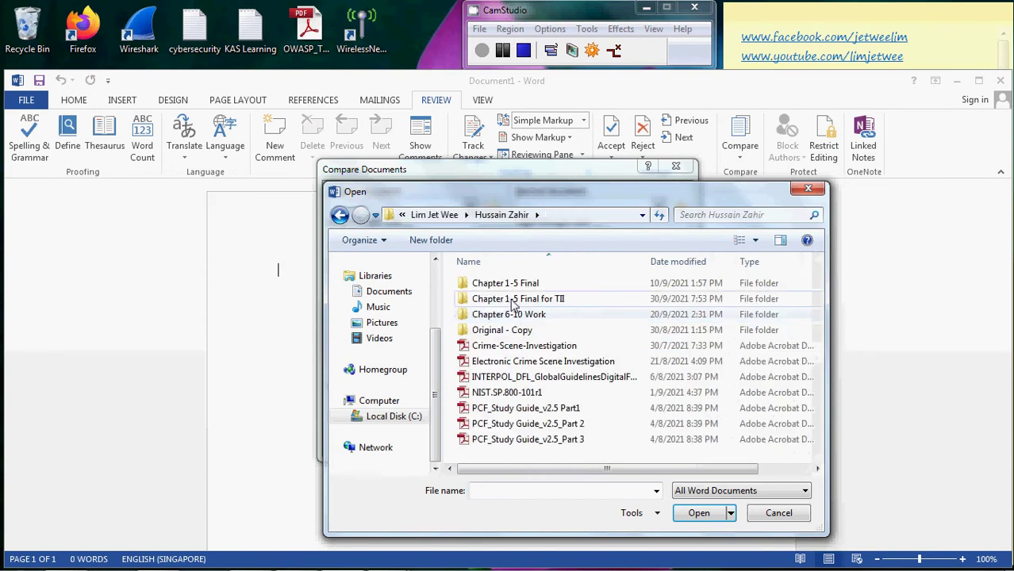
double_click(512, 300)
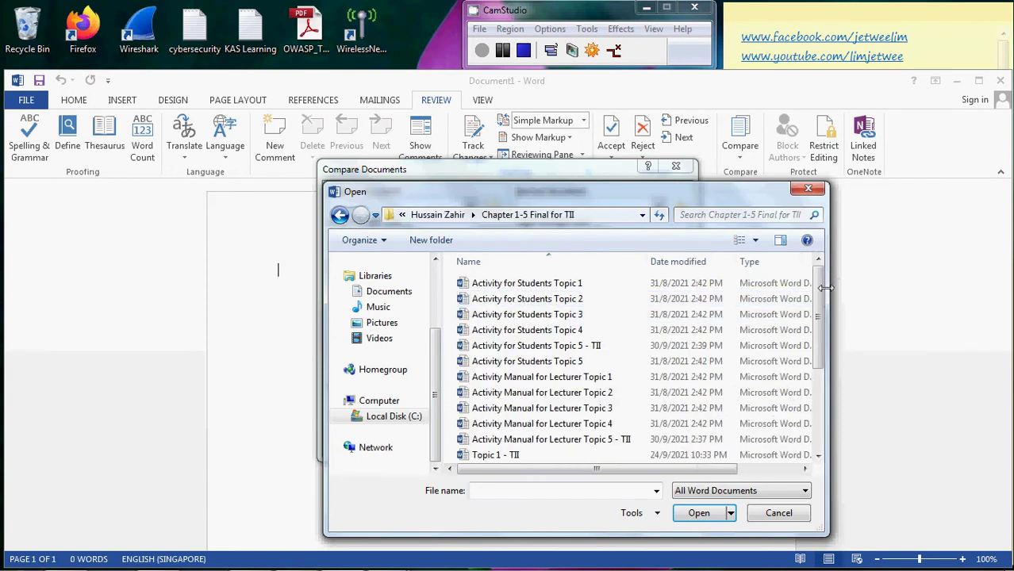
left_click_drag(821, 289, 822, 379)
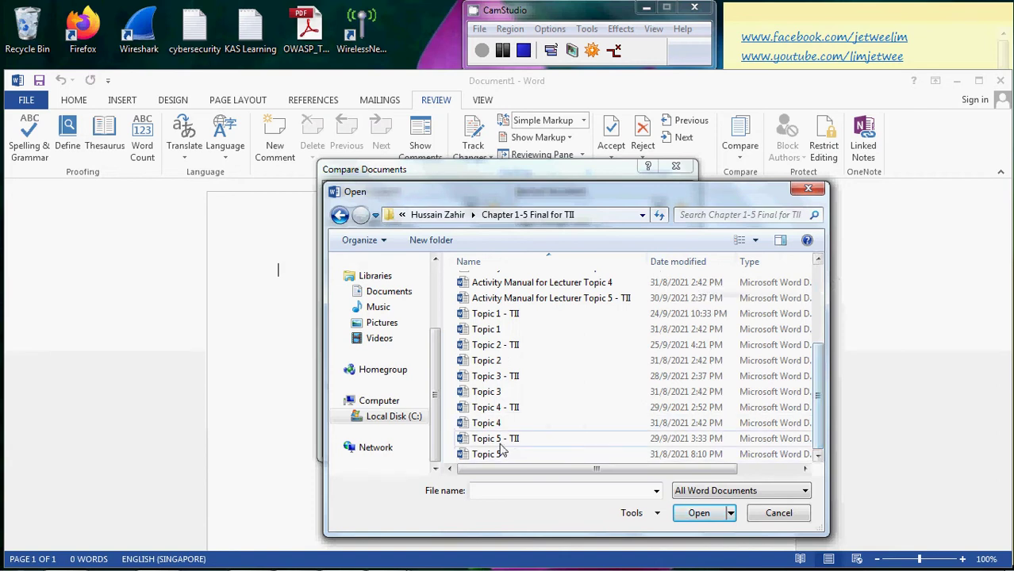
left_click(559, 455)
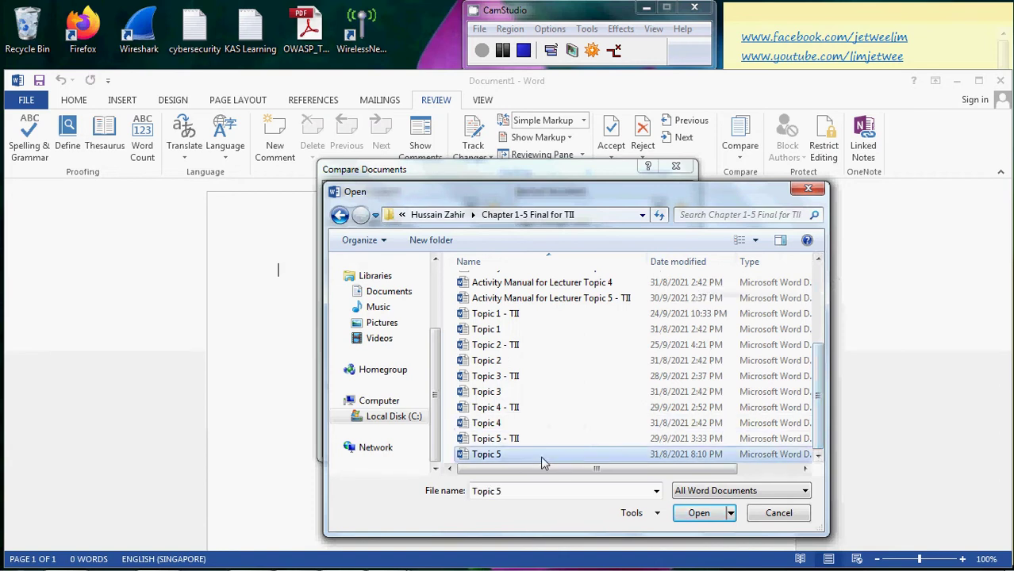
left_click(699, 514)
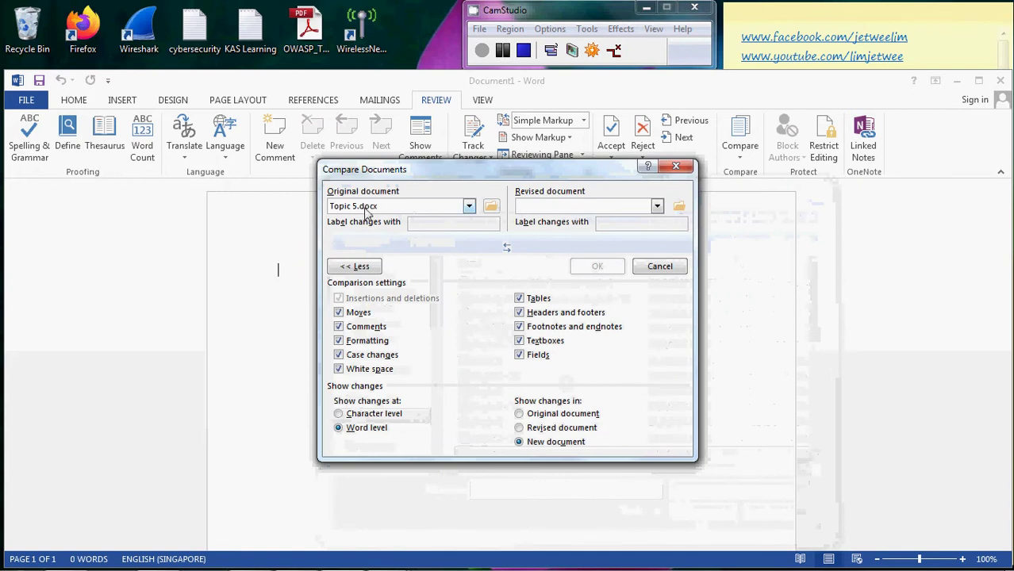
- Choose Topic 5 - TII.docx as the revised document, labelled Informatics
left_click(658, 207)
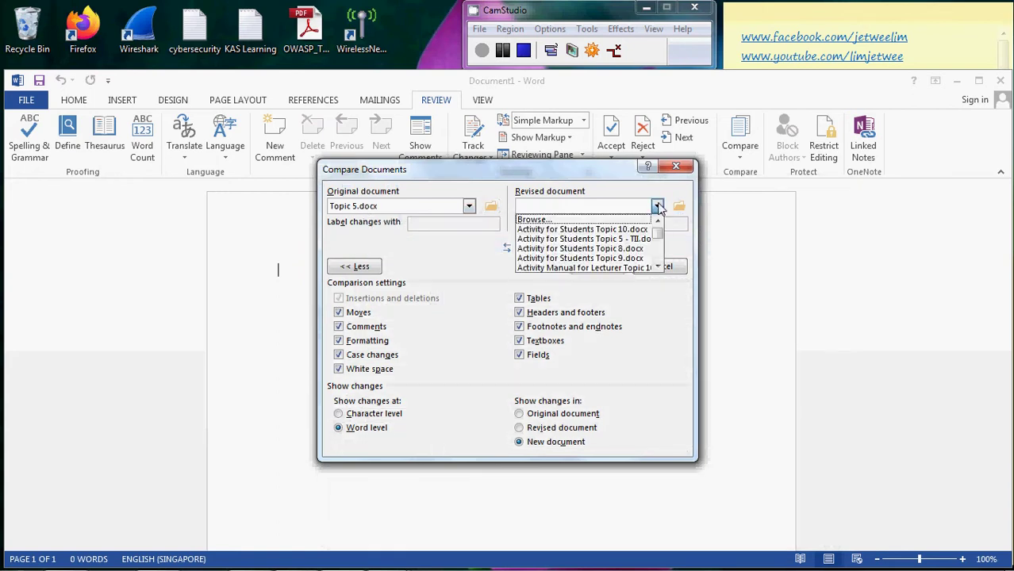
left_click(658, 207)
left_click(680, 207)
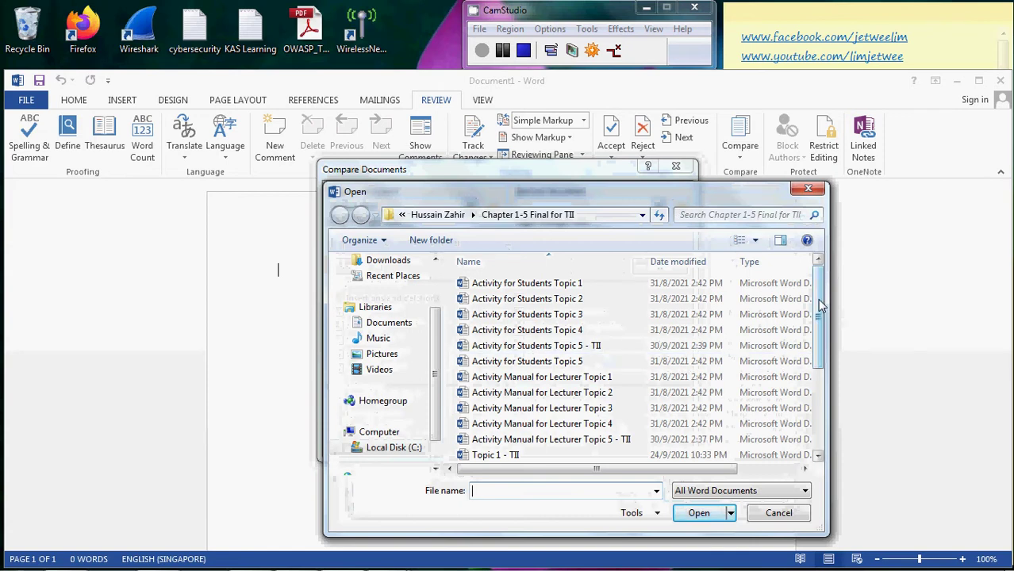
scroll(821, 455, "down", 3)
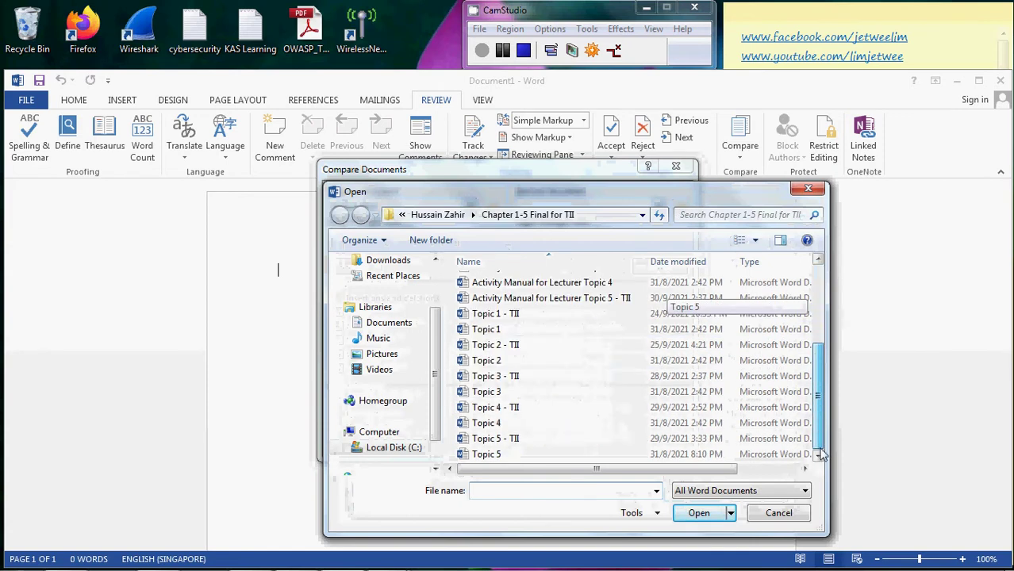
left_click(566, 443)
left_click(698, 512)
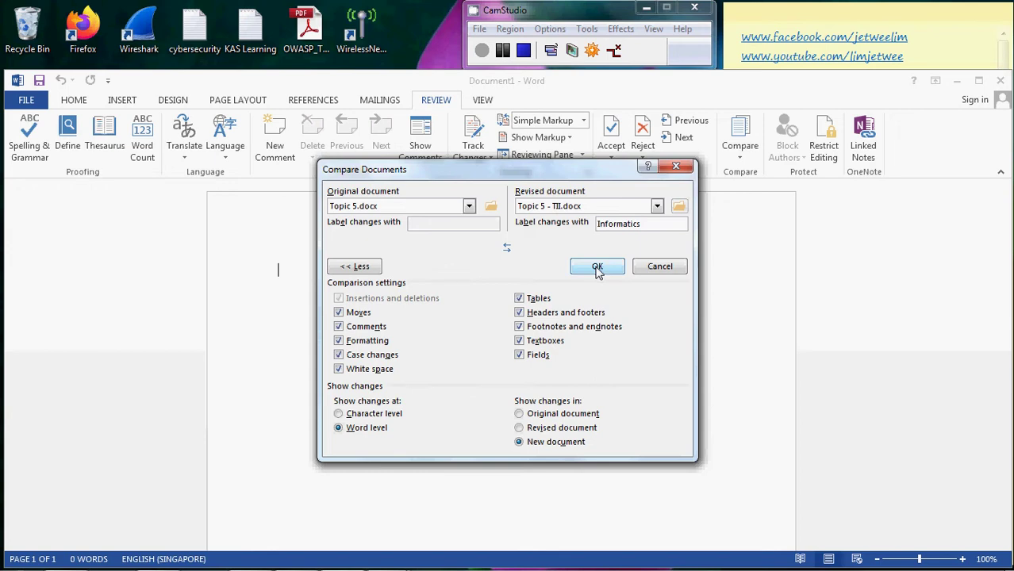
- Run the comparison to produce Compare Result 2 with 753 revisions, scrolled to Introduction- Digital Evidence
left_click(597, 268)
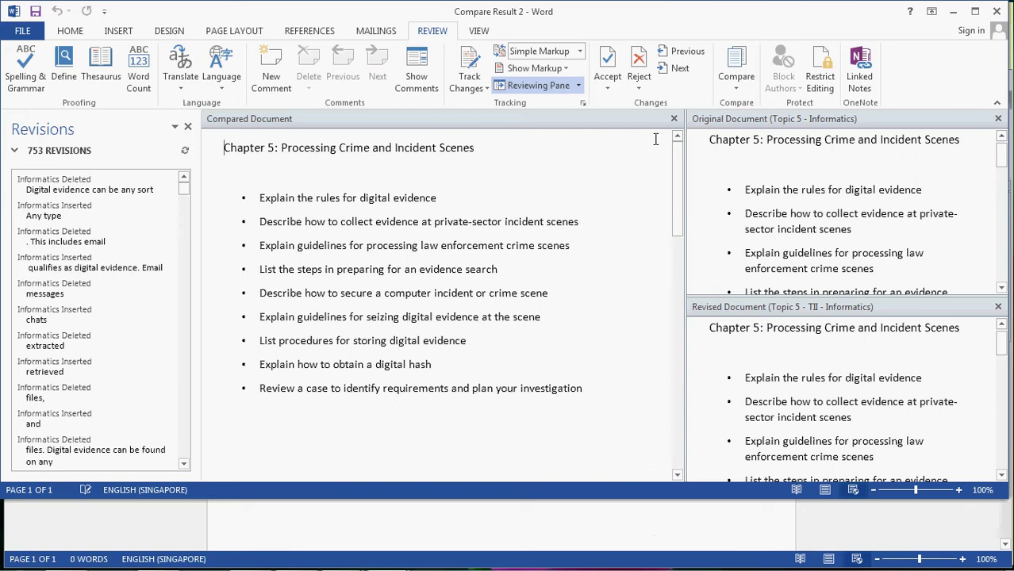
left_click_drag(627, 21, 630, 89)
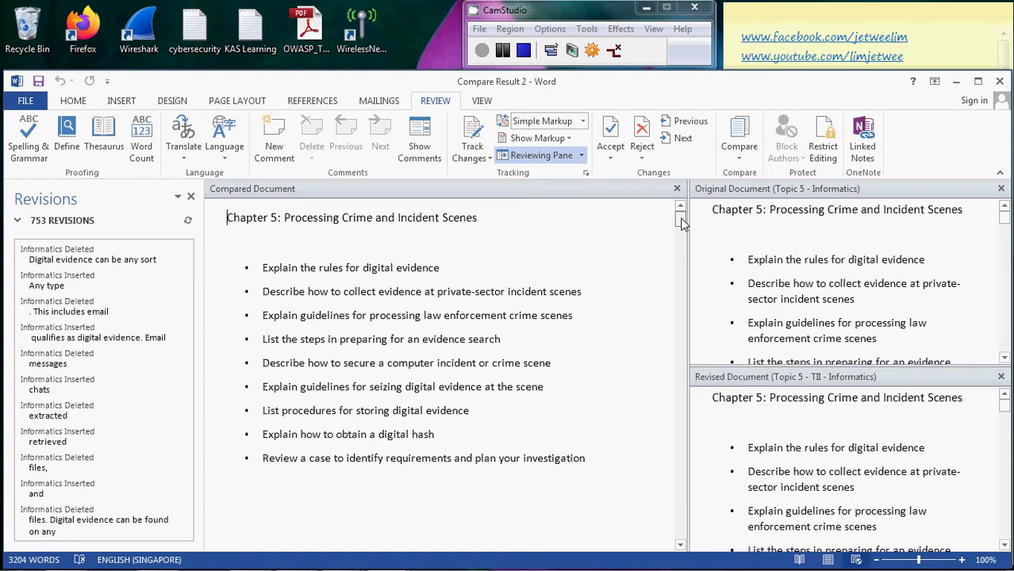
left_click_drag(681, 222, 686, 242)
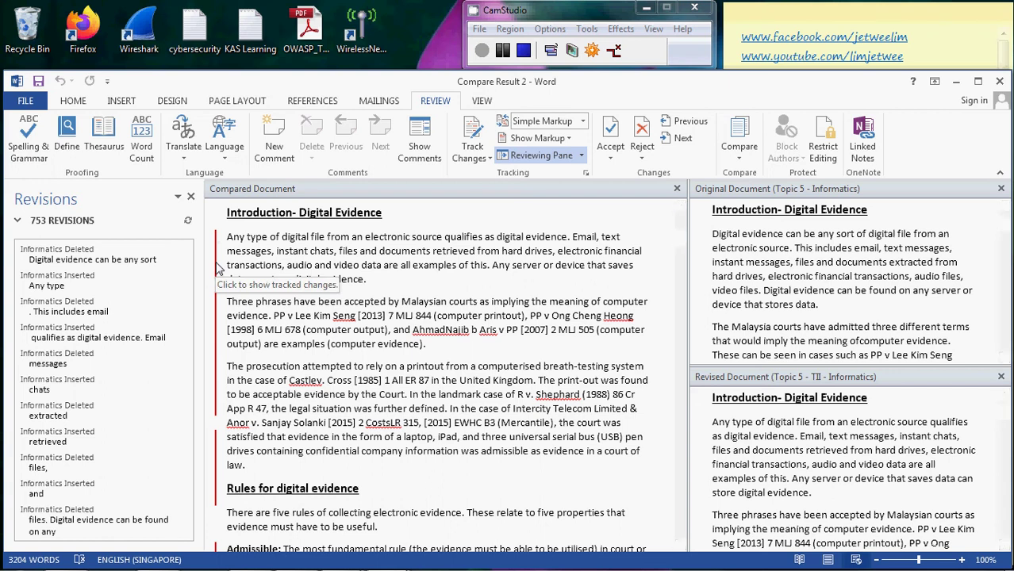
left_click(219, 270)
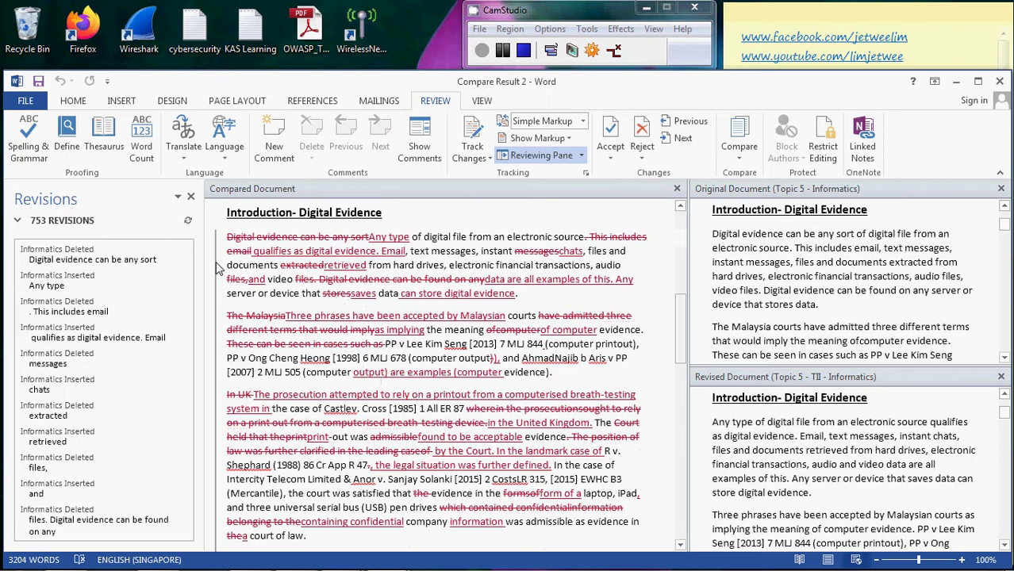
left_click(220, 270)
left_click(219, 270)
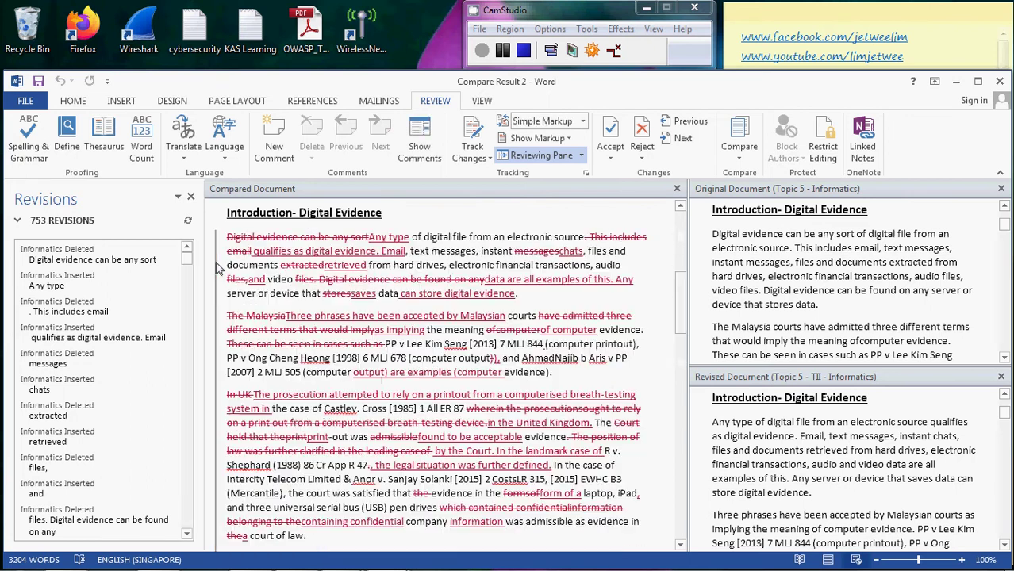
left_click(219, 270)
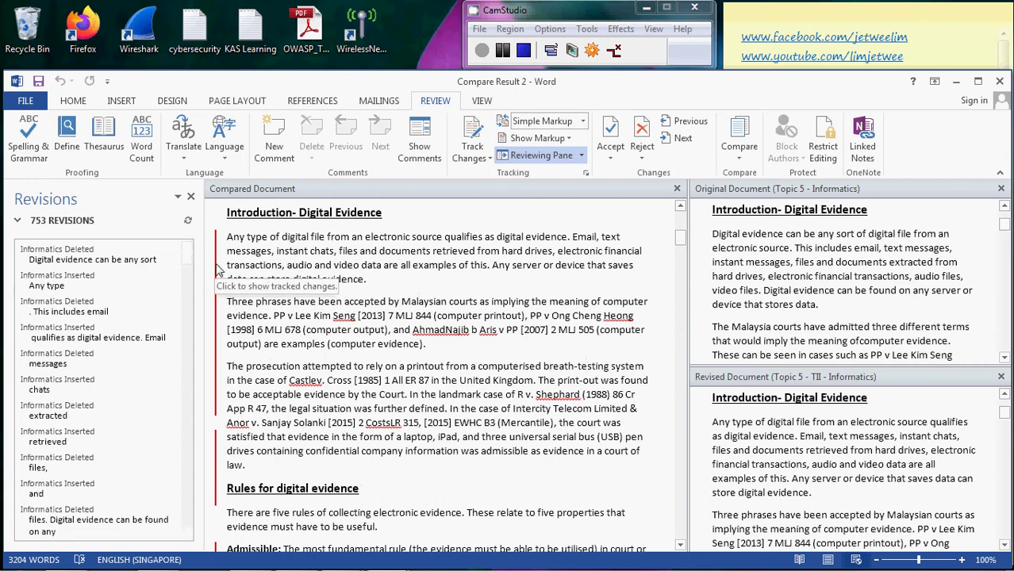
left_click(218, 270)
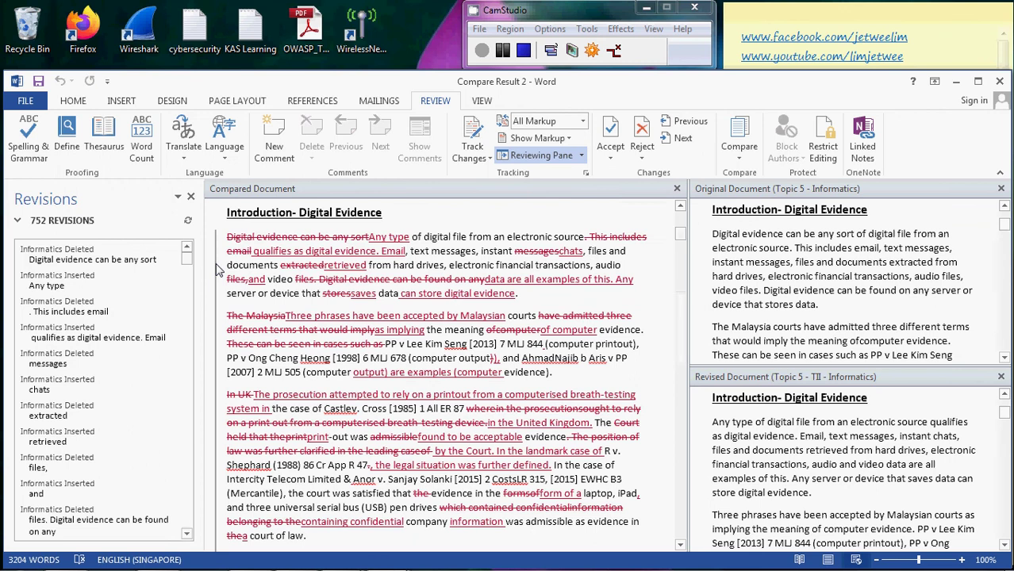
left_click(219, 270)
left_click(219, 270)
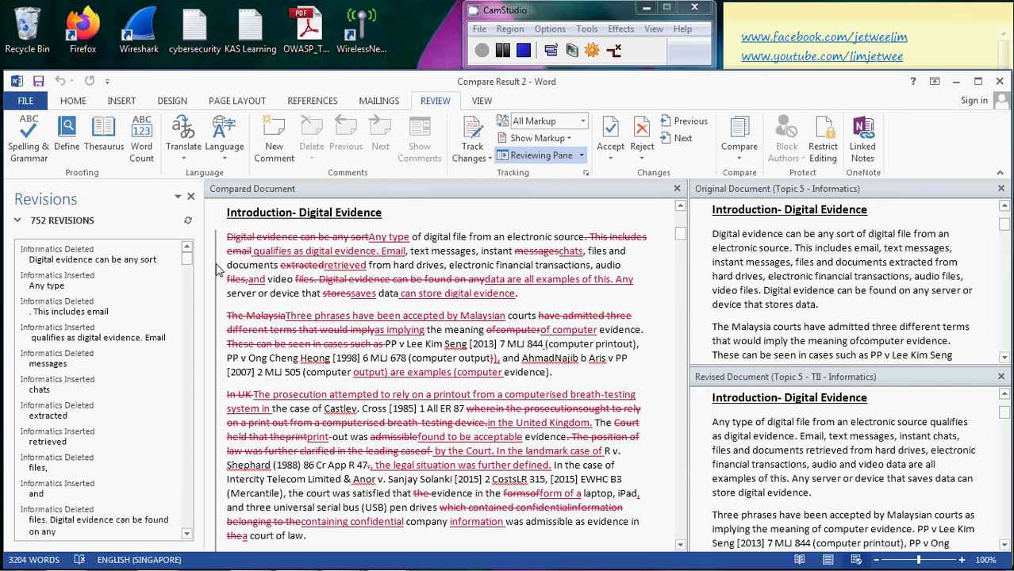
left_click(218, 270)
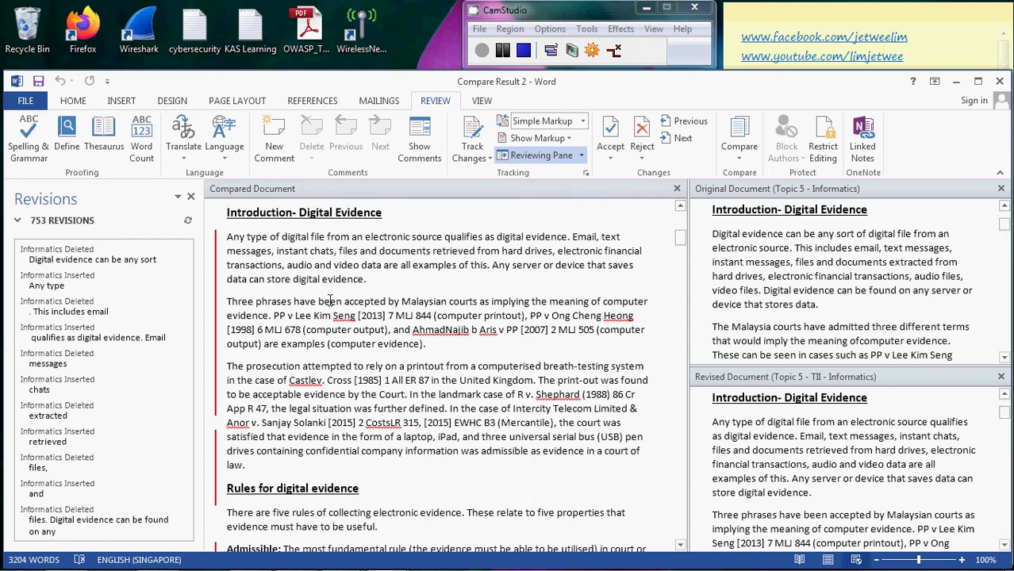
left_click(217, 310)
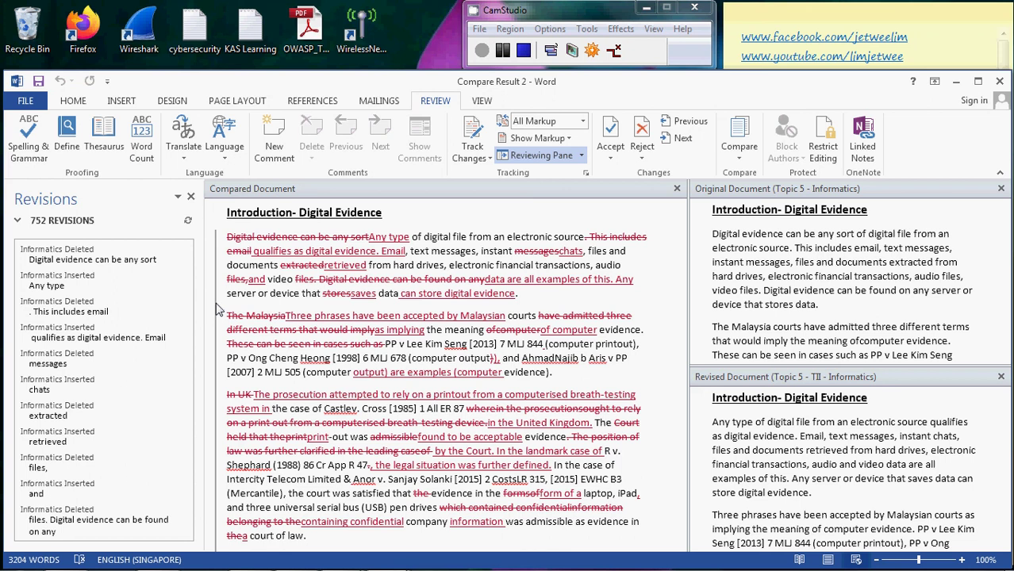
left_click(218, 309)
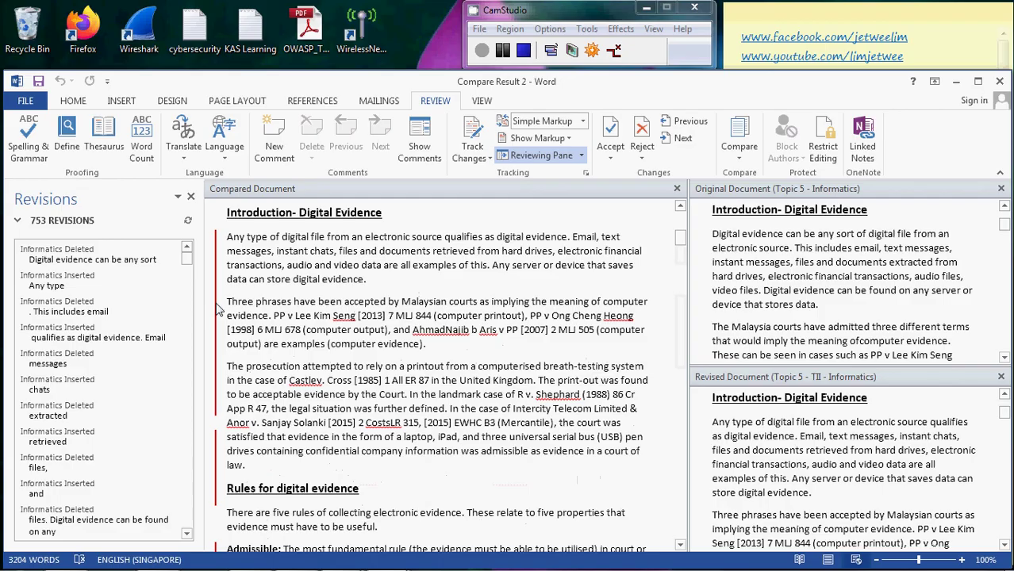